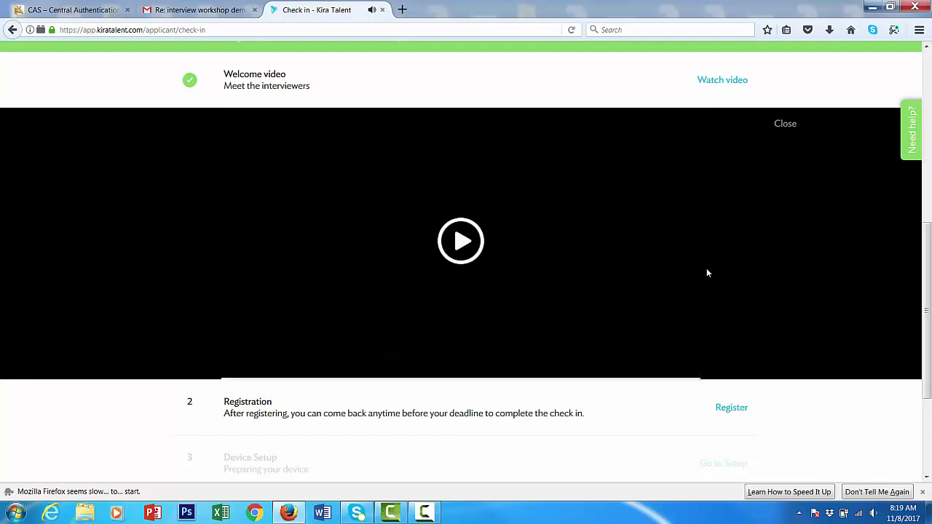
Step: Fill in the applicant's first name, last name and suggested e-mail address, then submit the registration
left_click(730, 413)
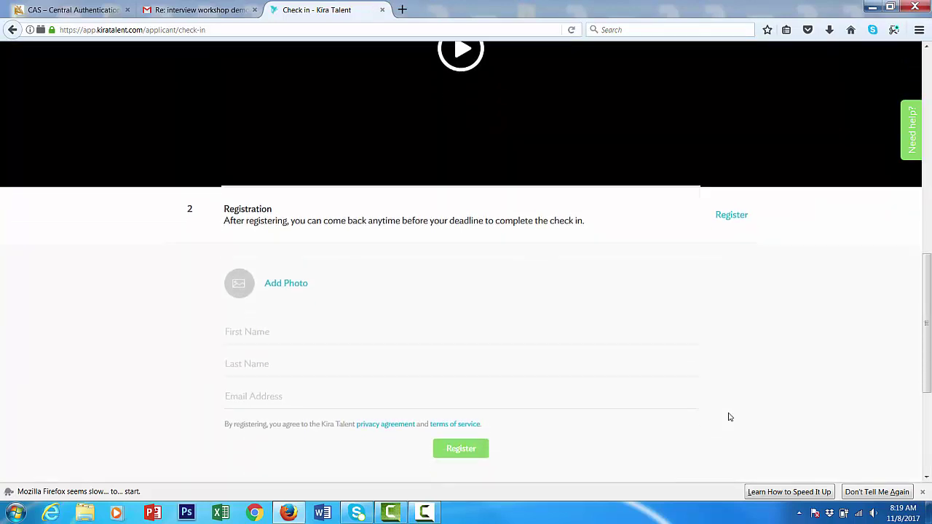
left_click(308, 292)
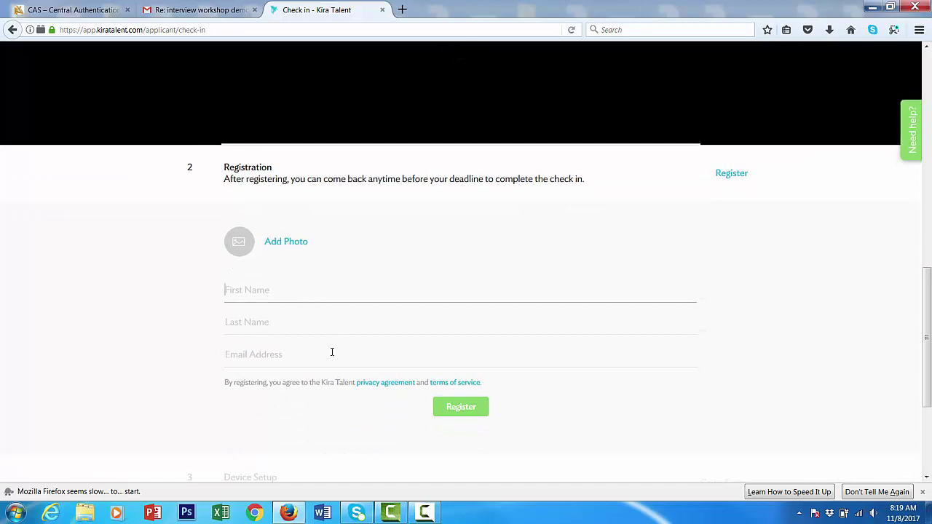
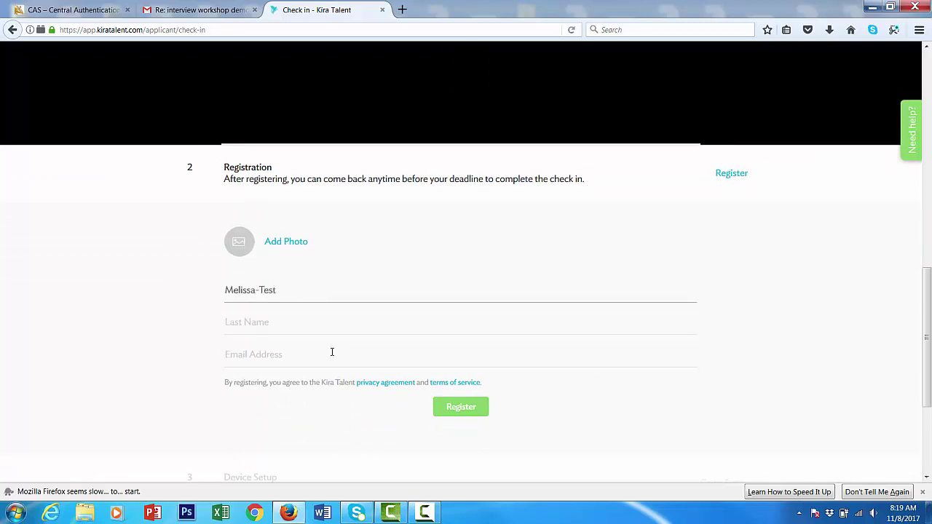
key("Tab")
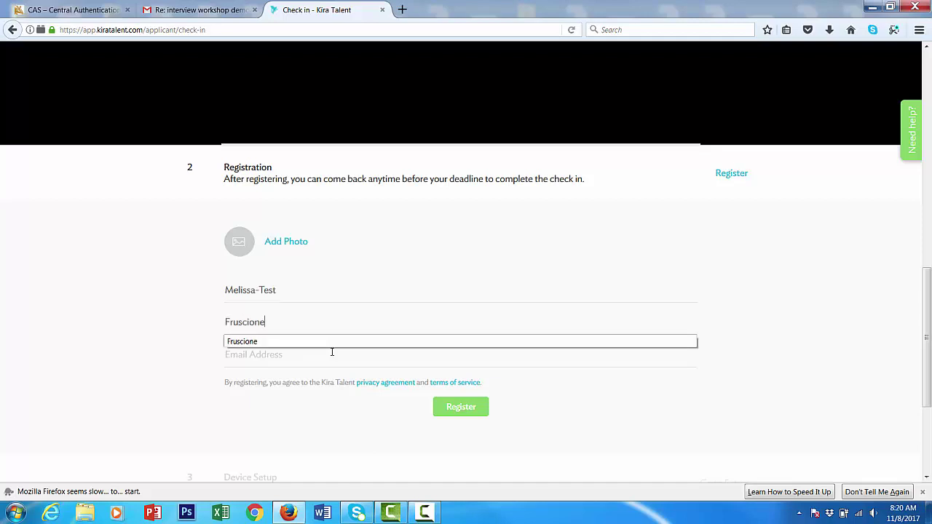
left_click(476, 352)
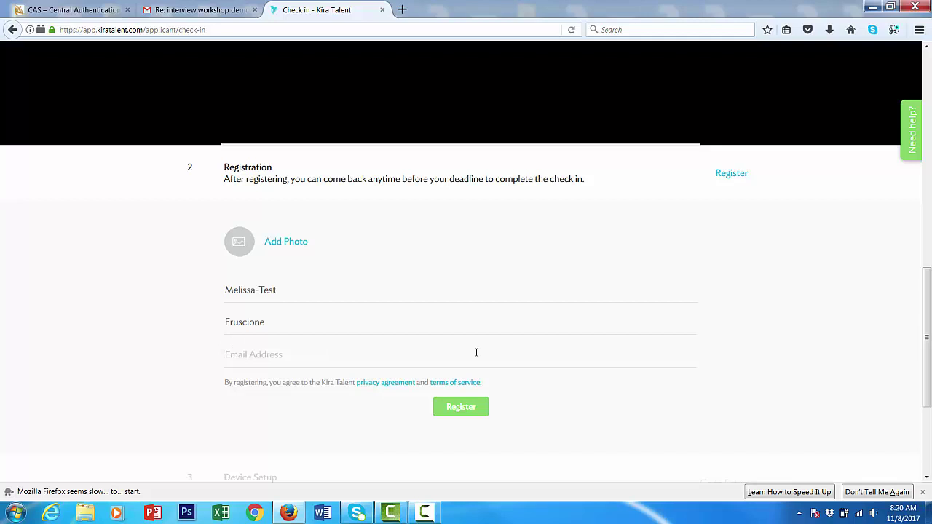
left_click(439, 359)
type("mfr")
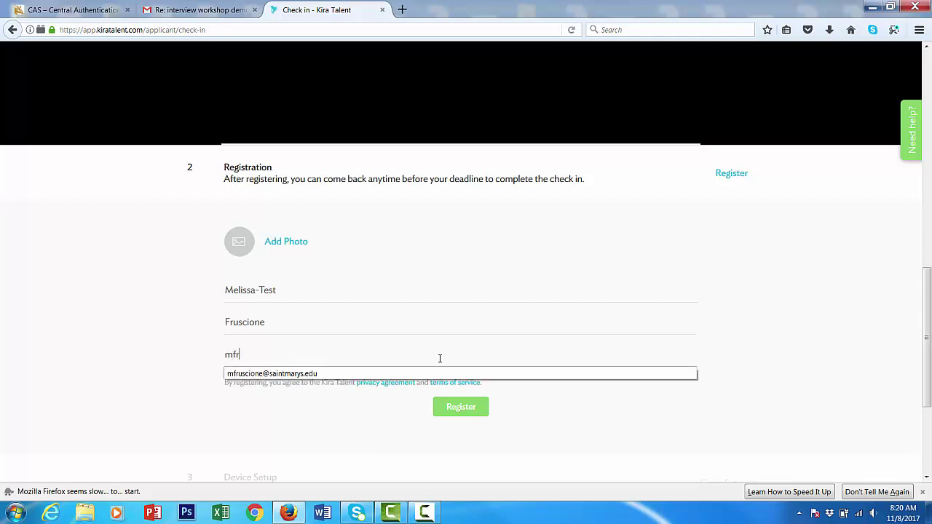
left_click(270, 374)
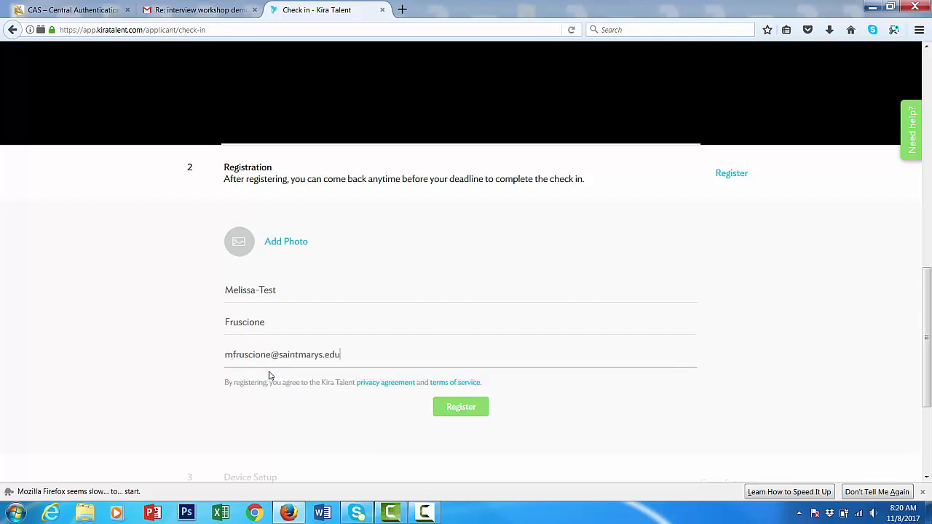
left_click(478, 412)
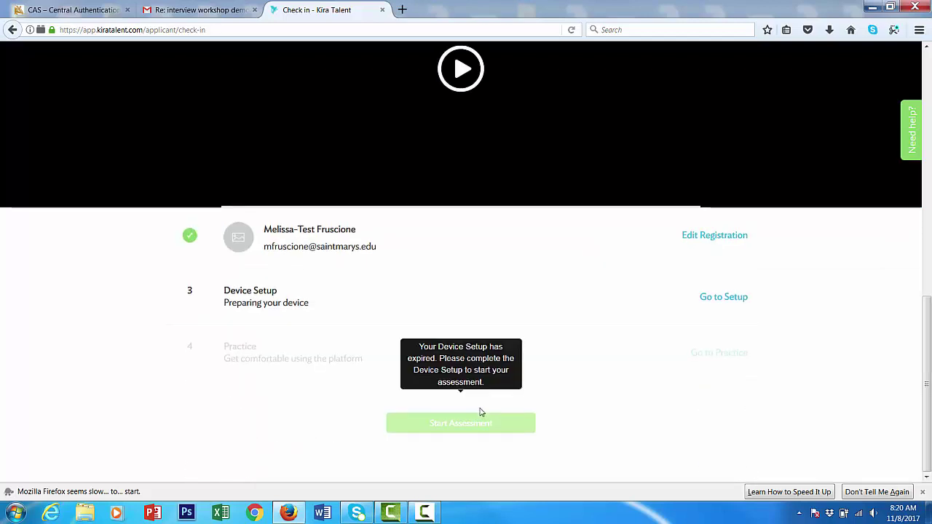
Step: Pass the browser check and run the connection test, rated High at 19.85 Mbps down and 6.06 Mbps up
left_click(715, 299)
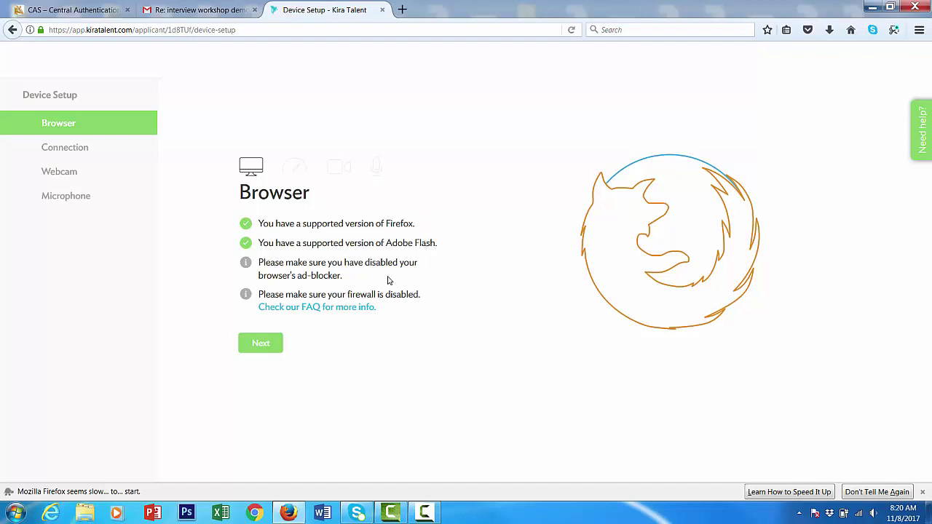
left_click(277, 350)
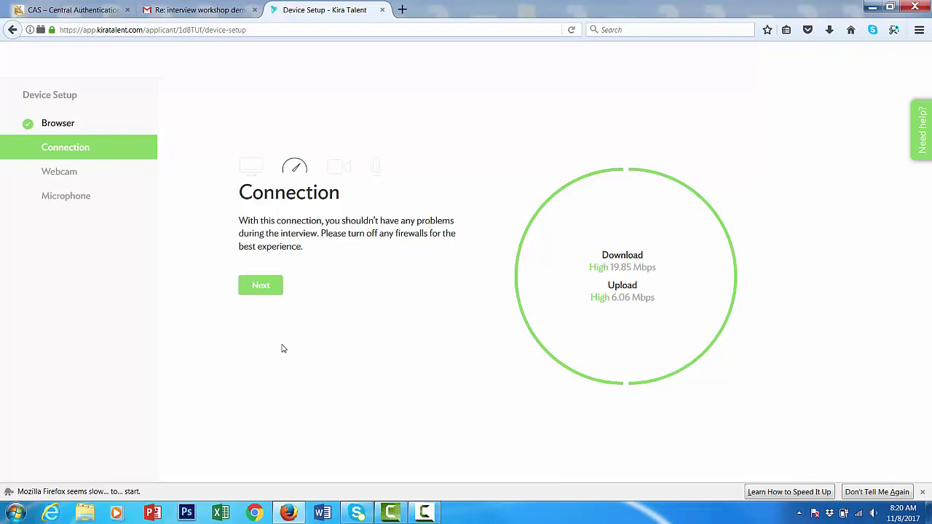
Step: Allow camera access in the Flash Player settings so the live webcam feed shows, then continue to the microphone test
left_click(259, 292)
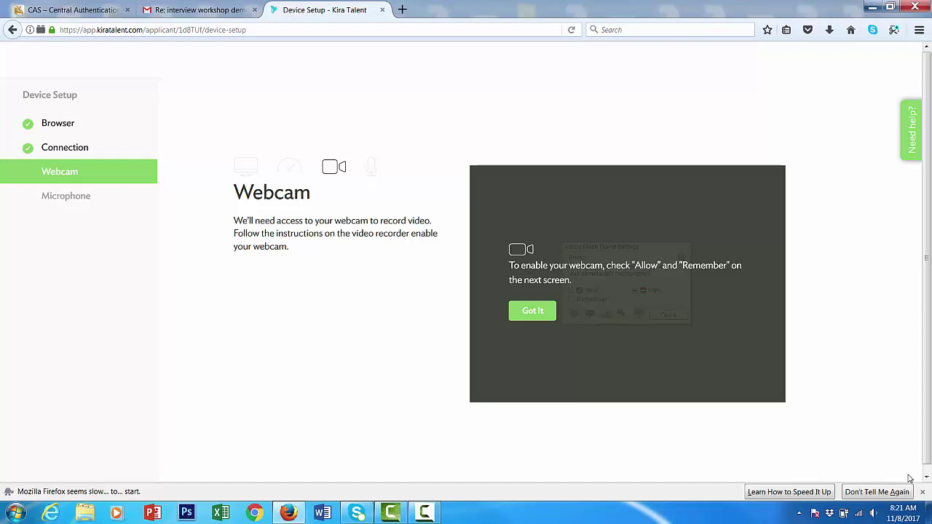
left_click(547, 317)
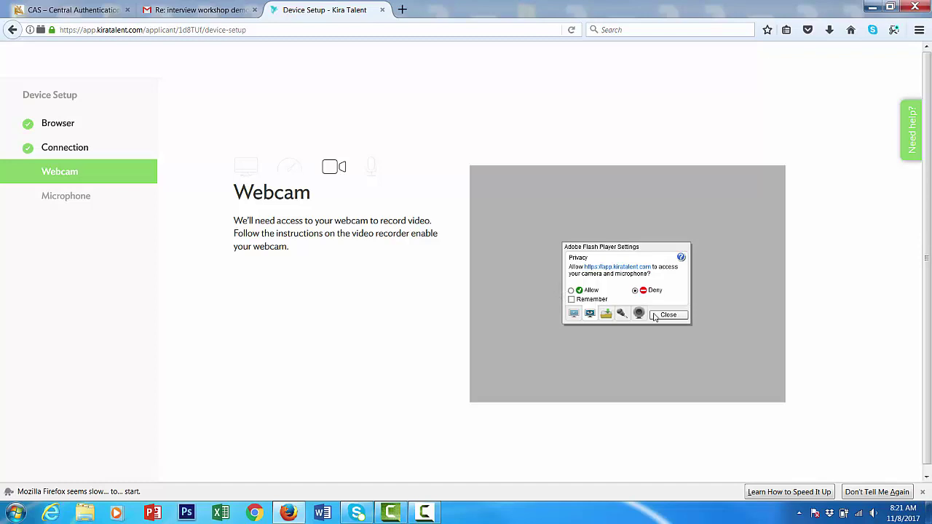
left_click(570, 290)
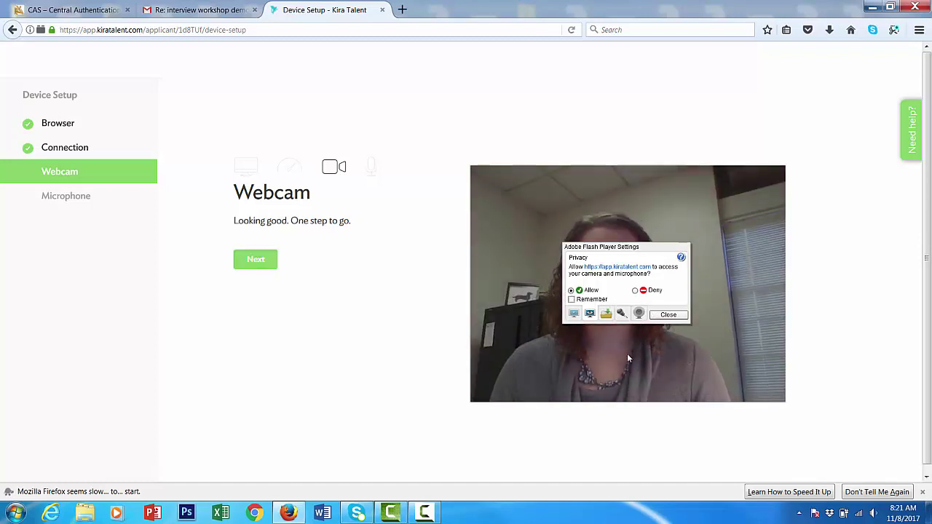
left_click(663, 316)
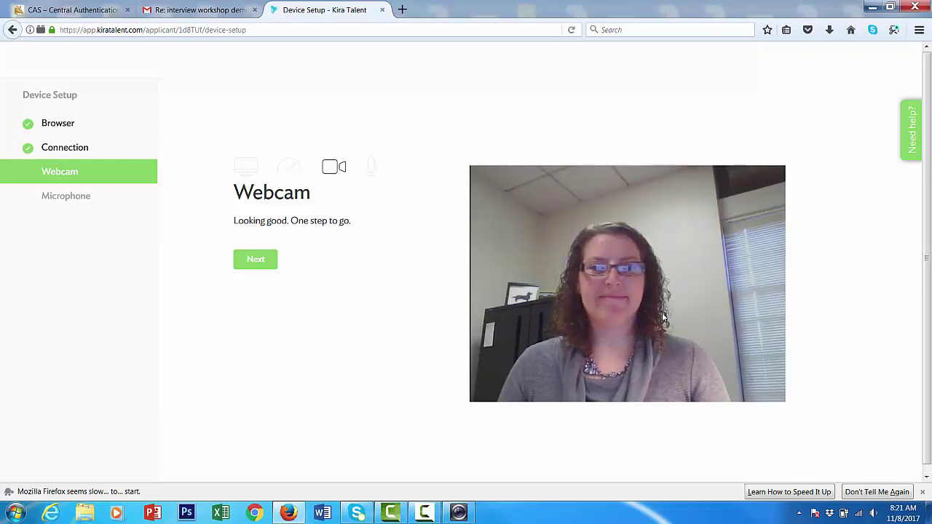
left_click(264, 260)
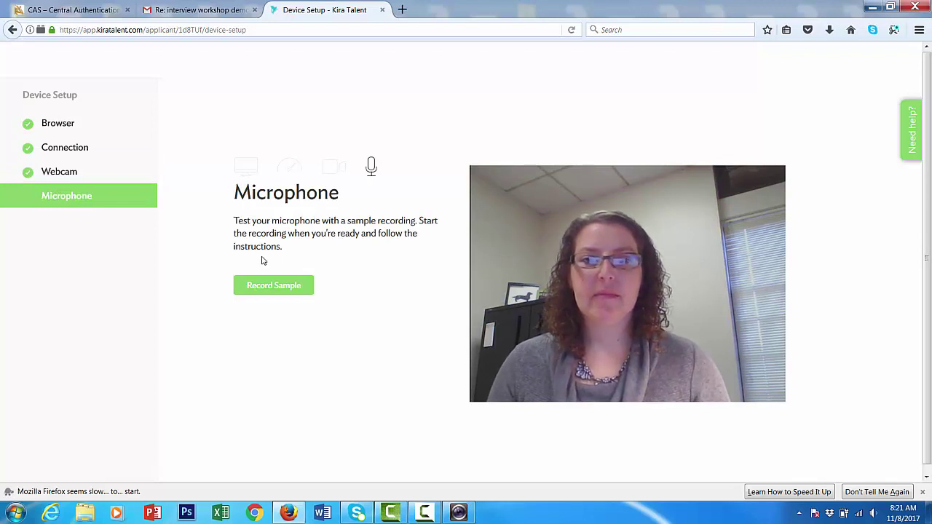
Step: Record a microphone sample and play it back to confirm the sound works
left_click(248, 294)
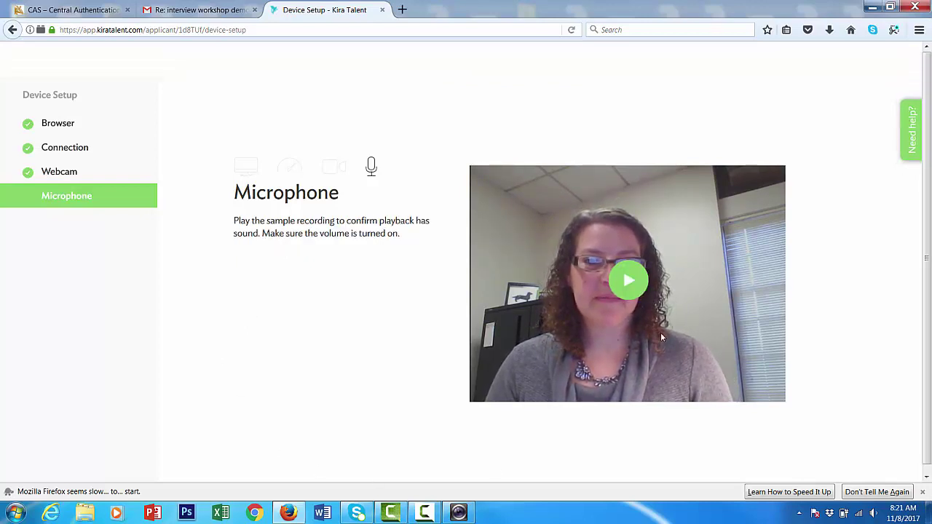
left_click(635, 291)
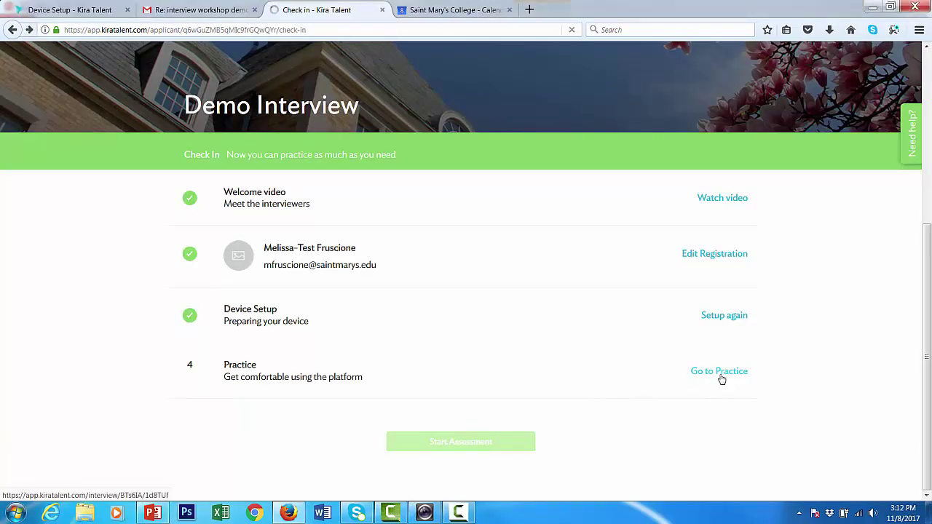
Step: Record a practice video answer to Practice Question 1 about super powers
left_click(720, 373)
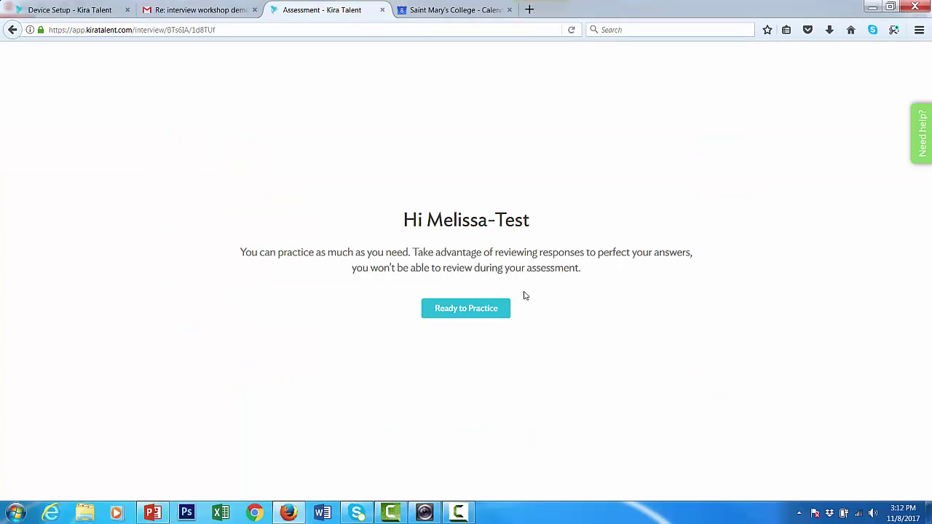
left_click(503, 314)
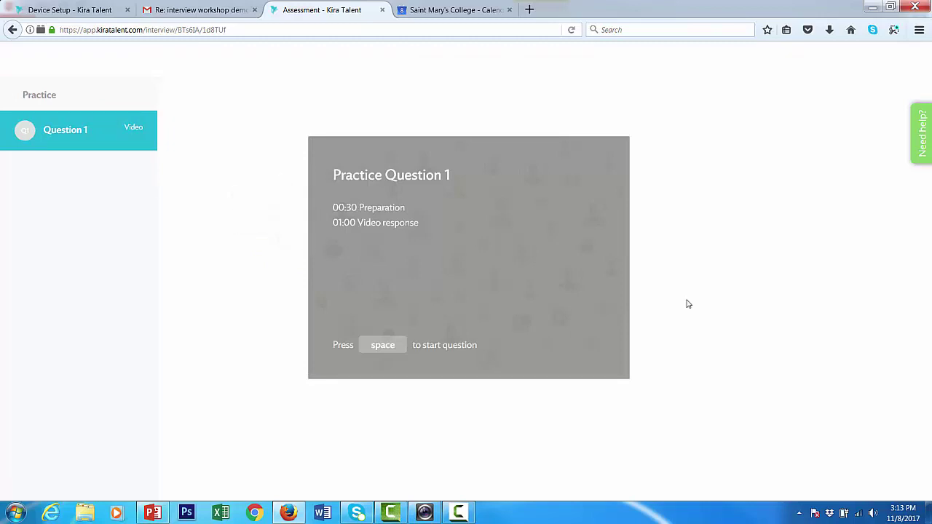
key("space")
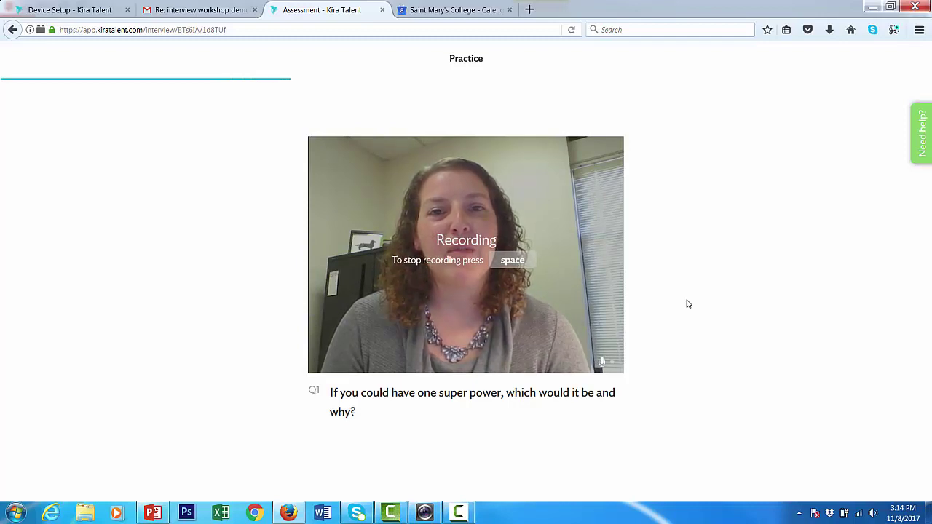
key("space")
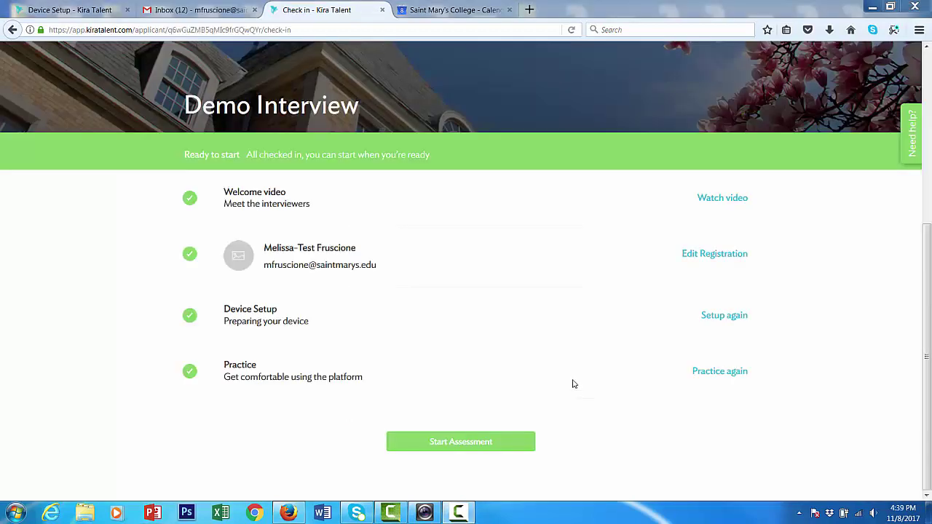
Step: Launch the Saint Mary's College Demo Interview assessment, retrying Start Assessment after the page reloads
left_click(462, 441)
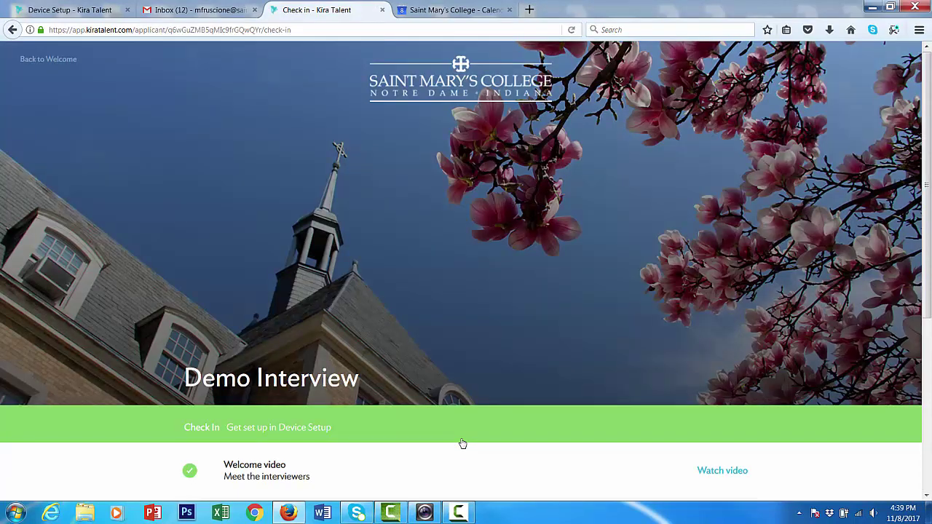
scroll(460, 442, "down", 3)
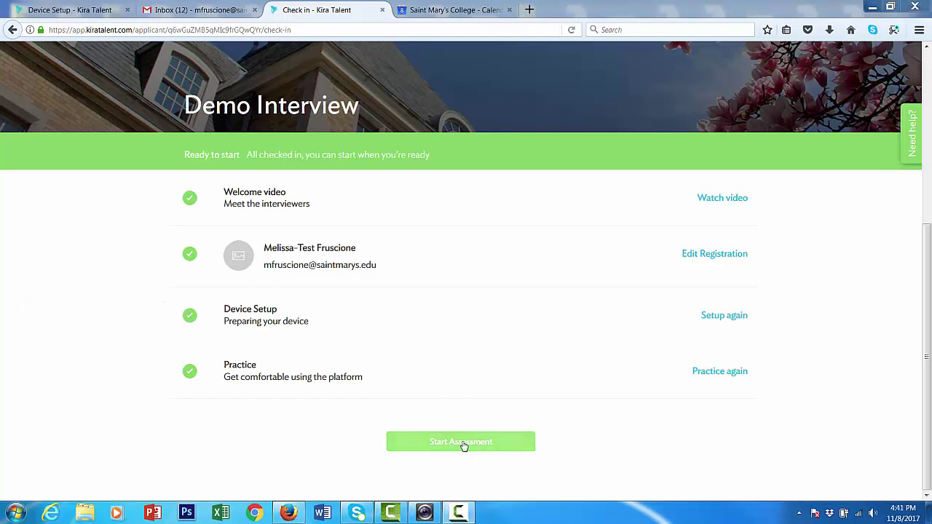
left_click(462, 443)
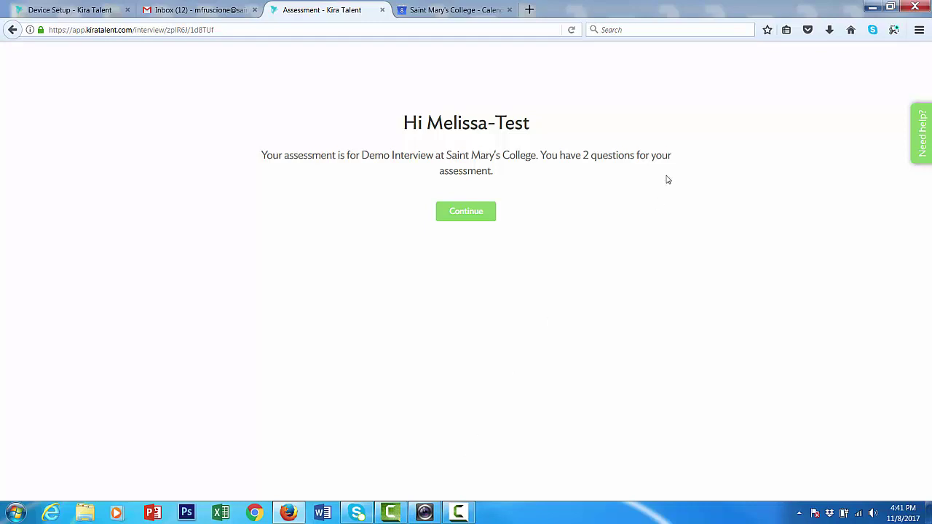
Step: Record a video answer to 'Why are you applying to our program?' and submit it
left_click(466, 212)
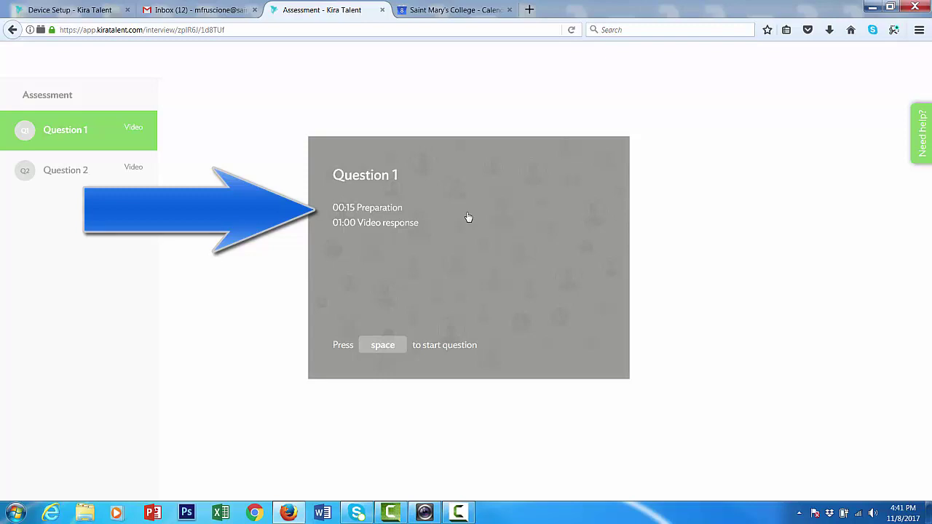
key("space")
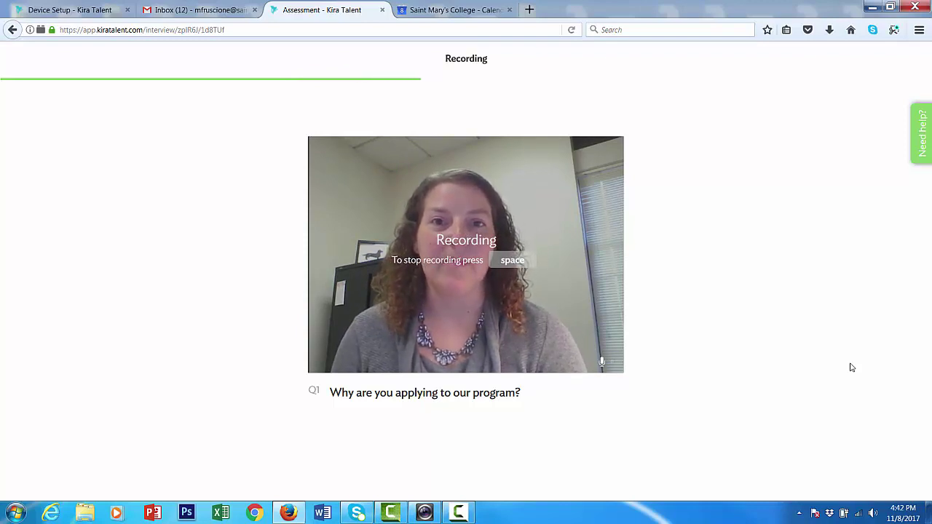
key("space")
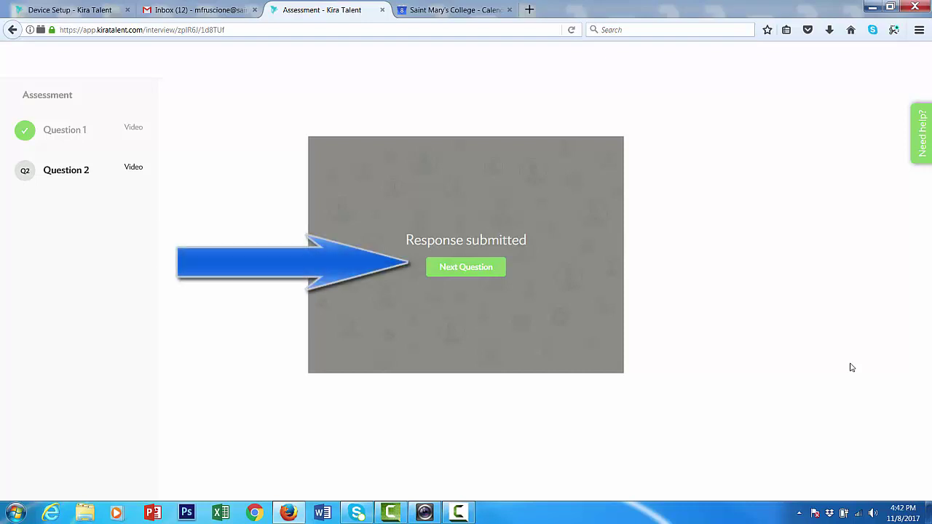
Step: Record the video answer to the second and final question, then stop to submit it
left_click(480, 268)
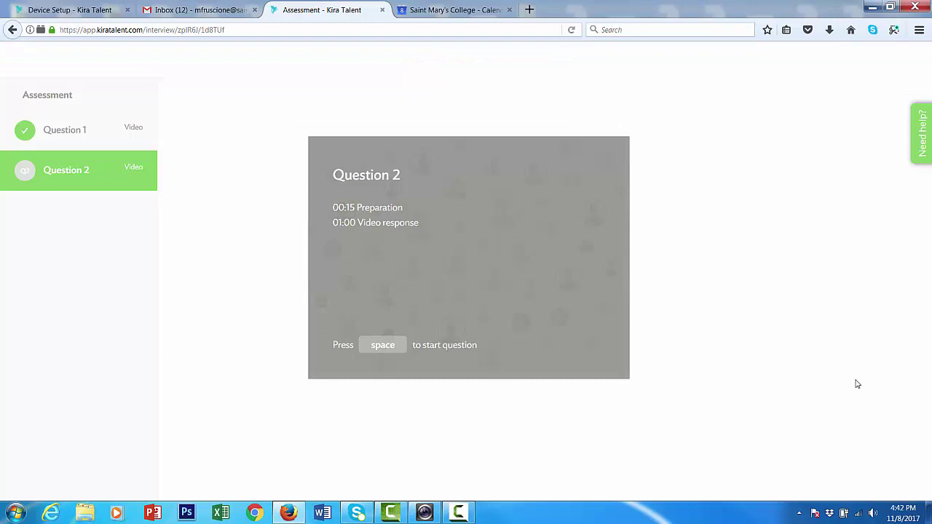
key("space")
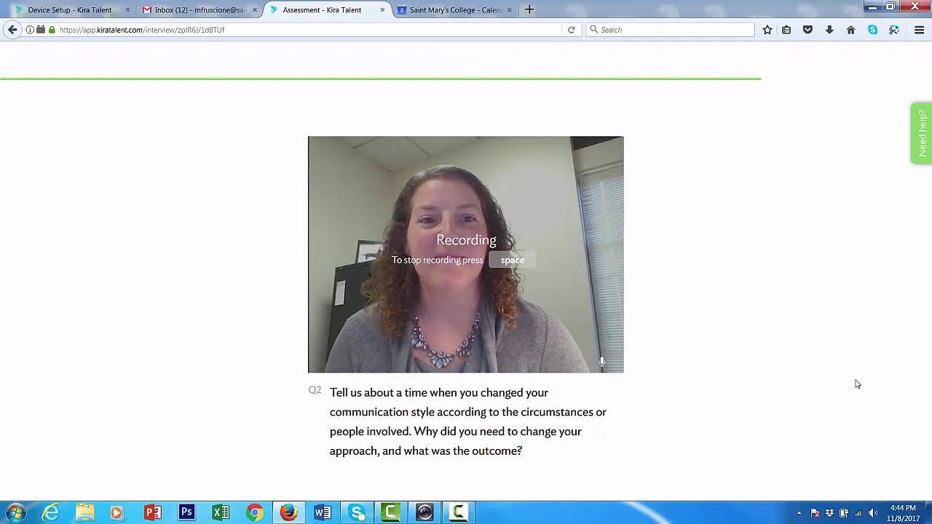
key("space")
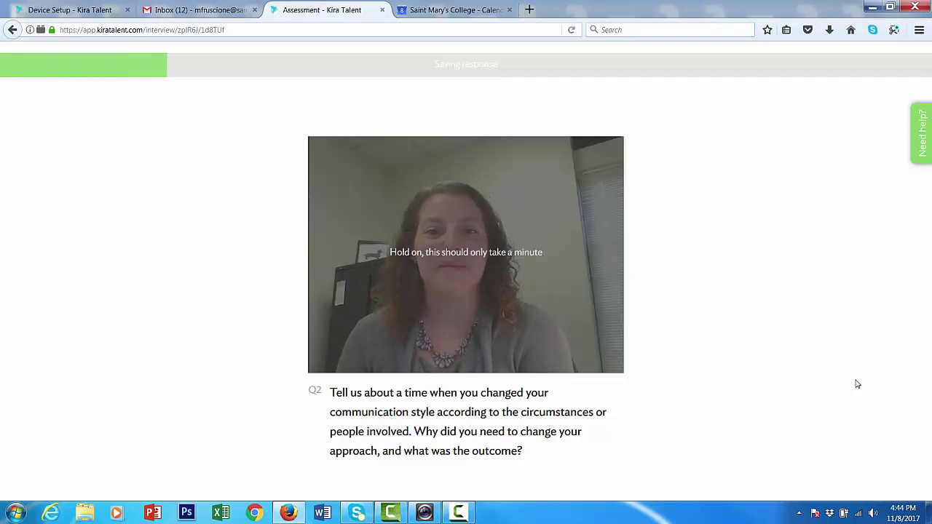